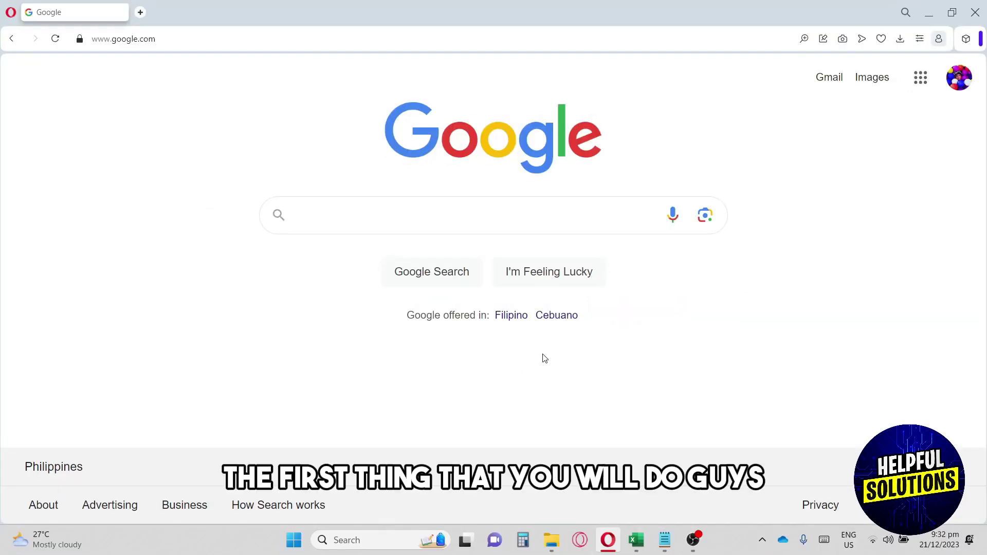
Step: Search Windows for Settings from the taskbar search box
left_click(359, 541)
type("see")
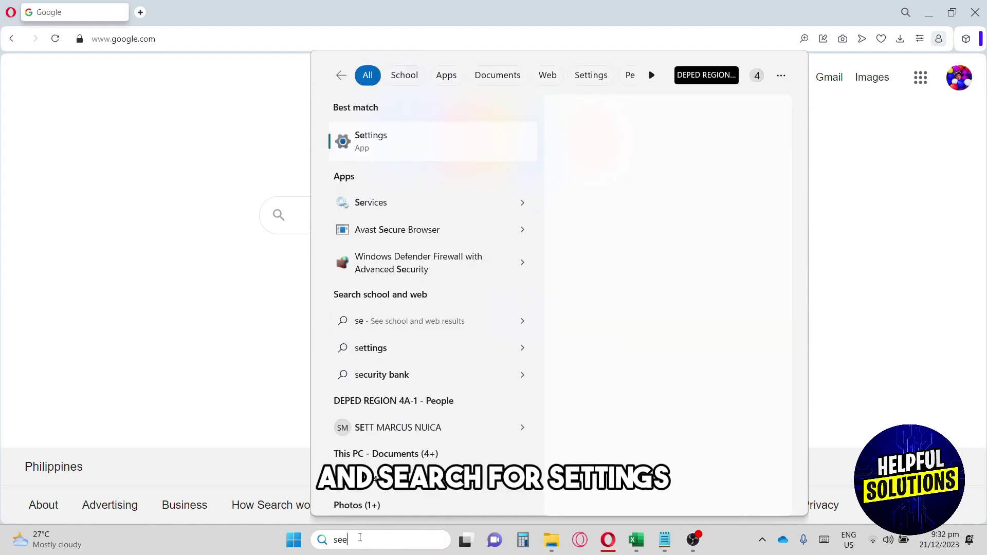
type("t")
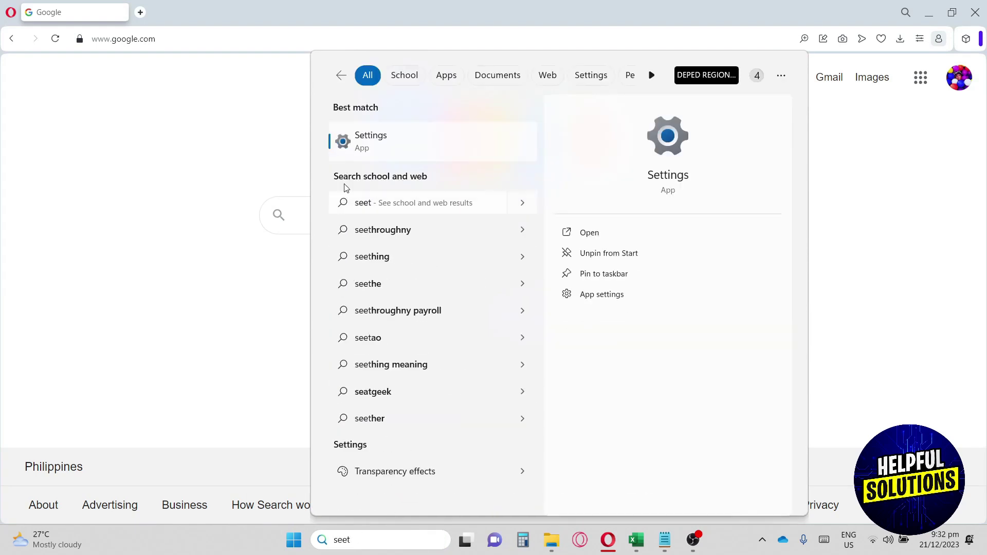
Step: Launch Settings and go to Apps > Installed apps
left_click(381, 143)
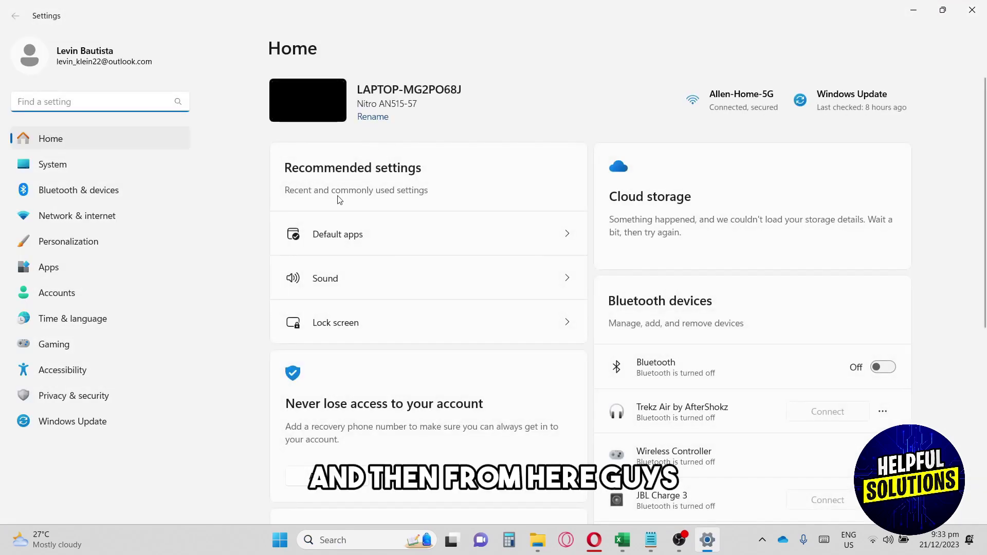
left_click(42, 273)
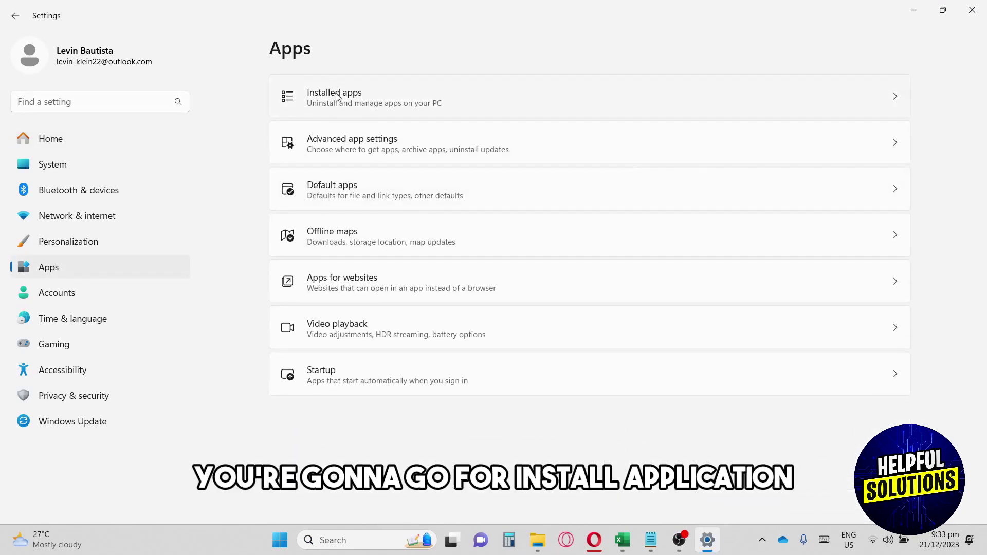
left_click(331, 105)
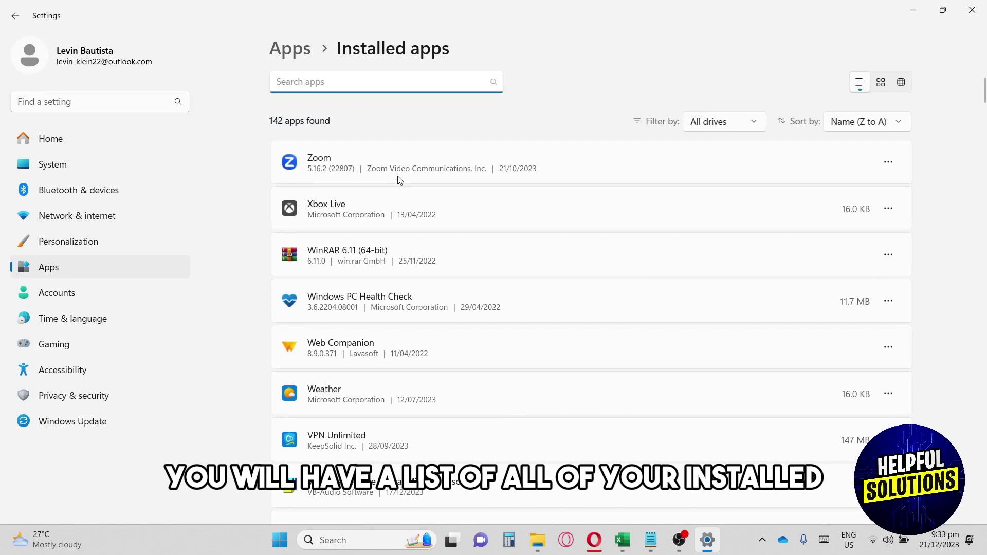
scroll(398, 182, "down", 3)
scroll(399, 181, "down", 1)
scroll(399, 180, "down", 2)
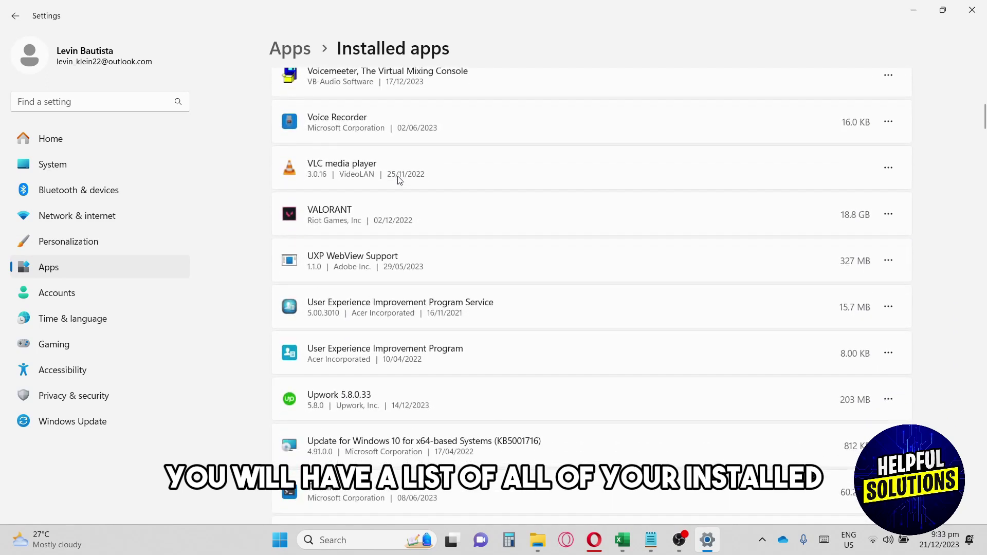
scroll(399, 180, "down", 1)
scroll(399, 180, "down", 1)
scroll(399, 179, "down", 2)
scroll(399, 181, "down", 2)
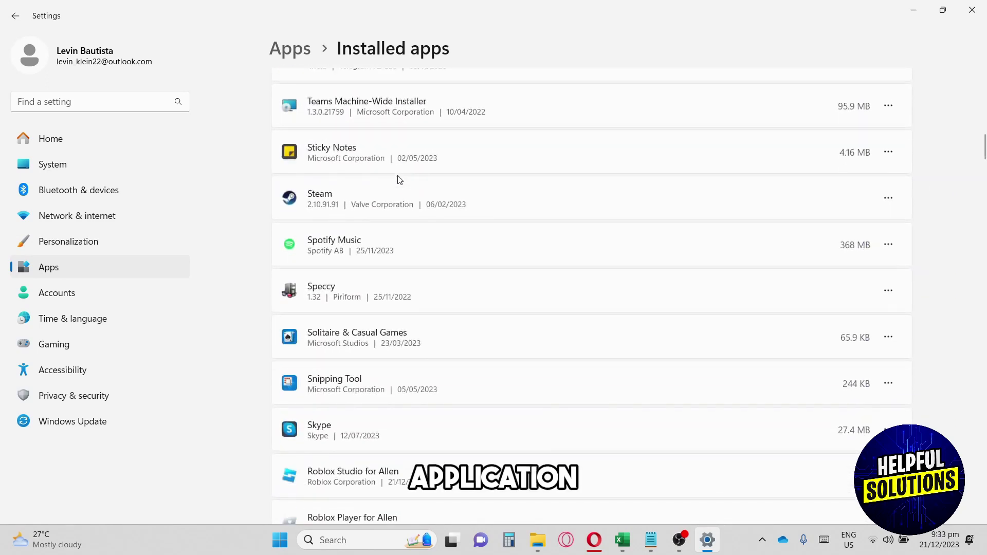
scroll(398, 181, "down", 1)
scroll(398, 181, "down", 1)
scroll(399, 181, "up", 5)
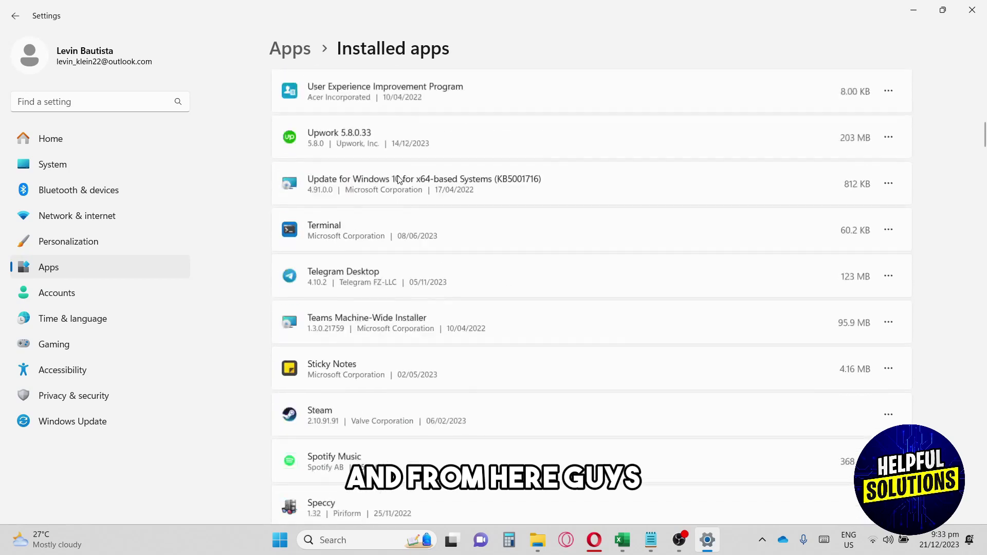
scroll(399, 181, "up", 5)
scroll(399, 181, "up", 2)
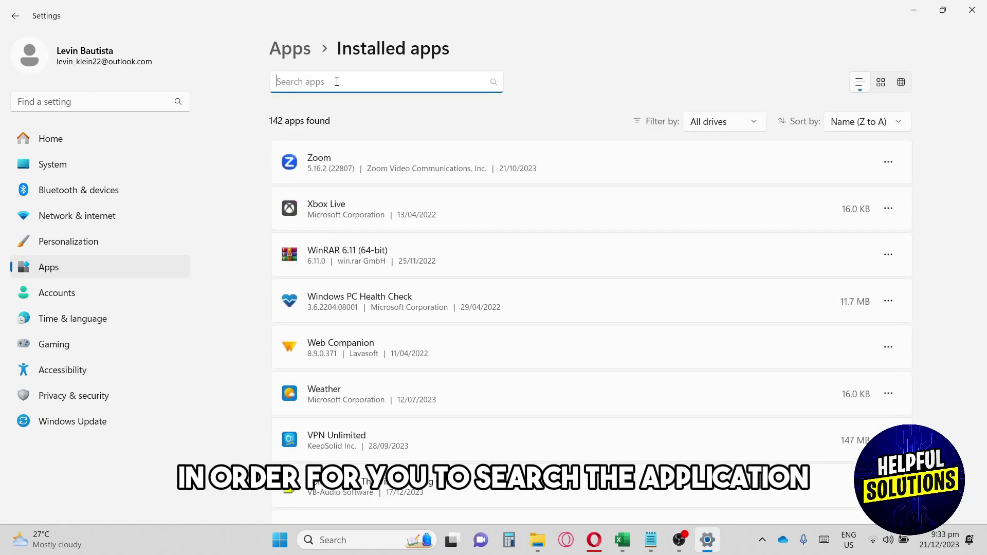
type("cursef")
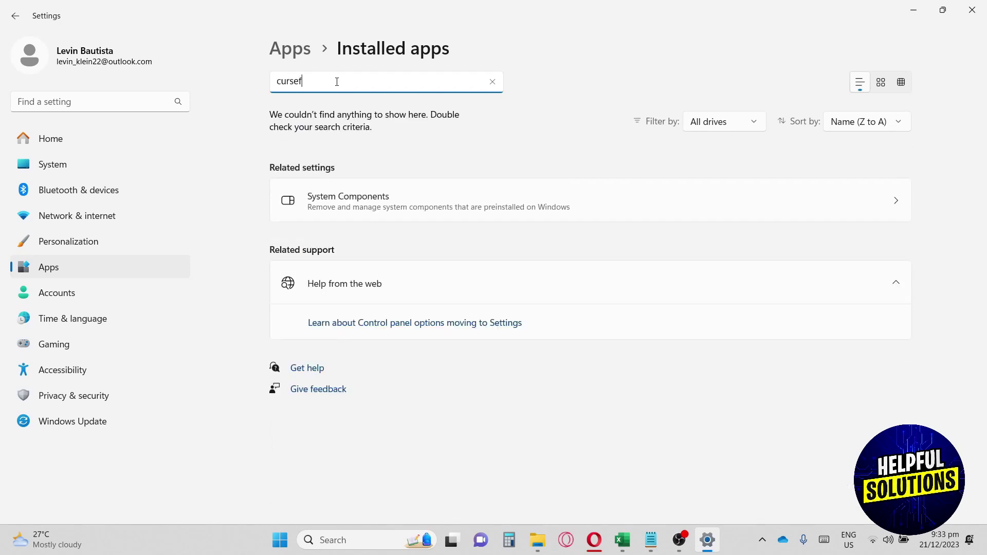
type("orge")
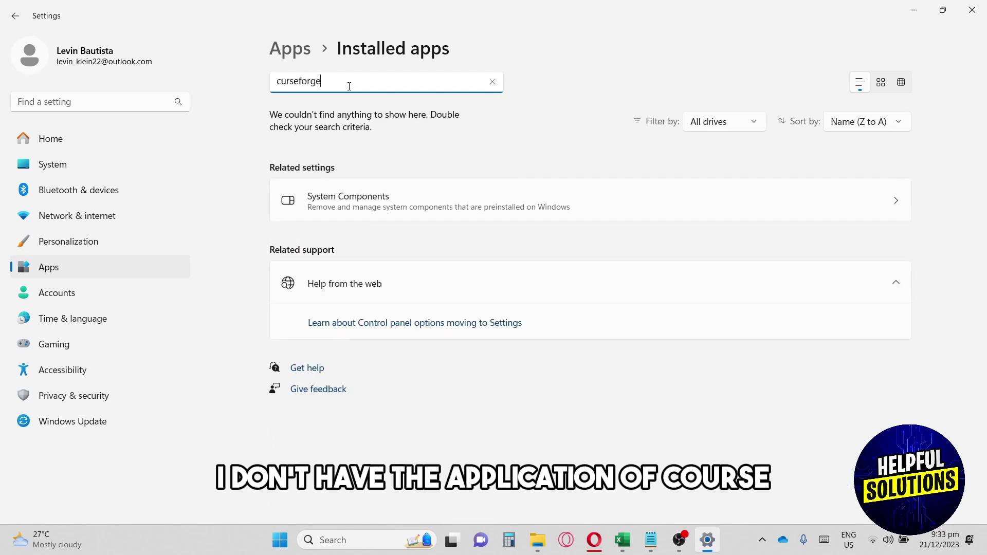
key("ctrl+a")
key("BackSpace")
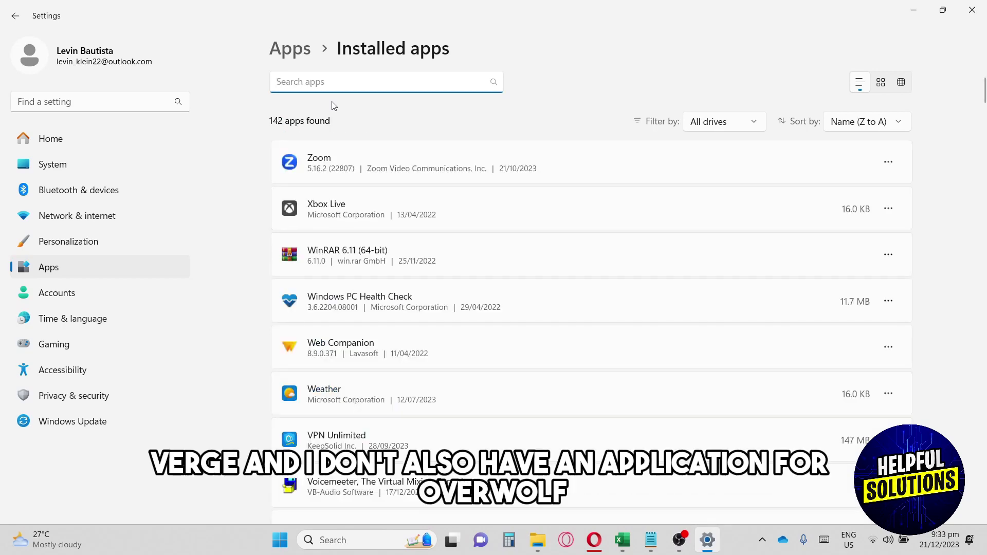
scroll(408, 164, "down", 2)
scroll(408, 167, "down", 1)
scroll(408, 168, "down", 2)
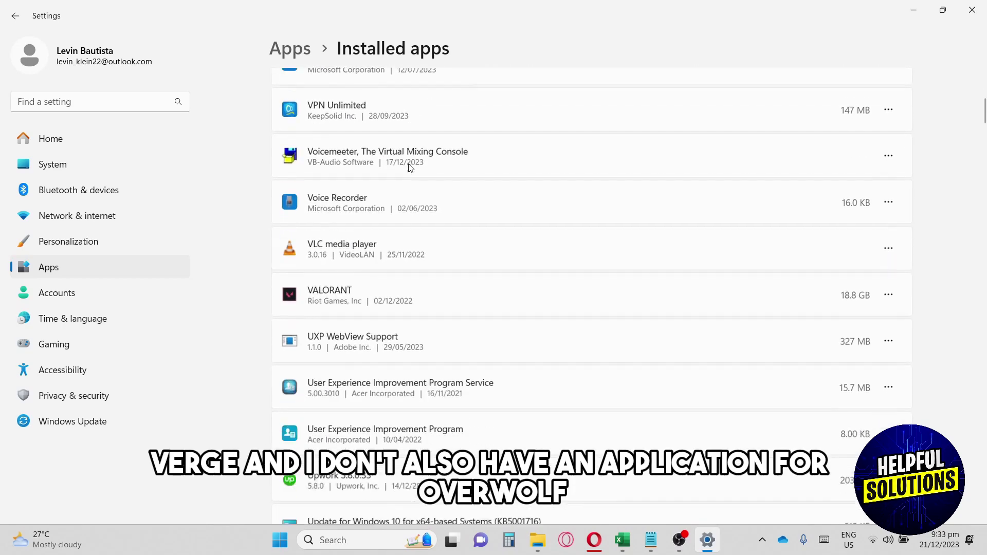
scroll(409, 167, "down", 3)
scroll(409, 167, "down", 3)
scroll(412, 185, "down", 3)
scroll(415, 203, "down", 1)
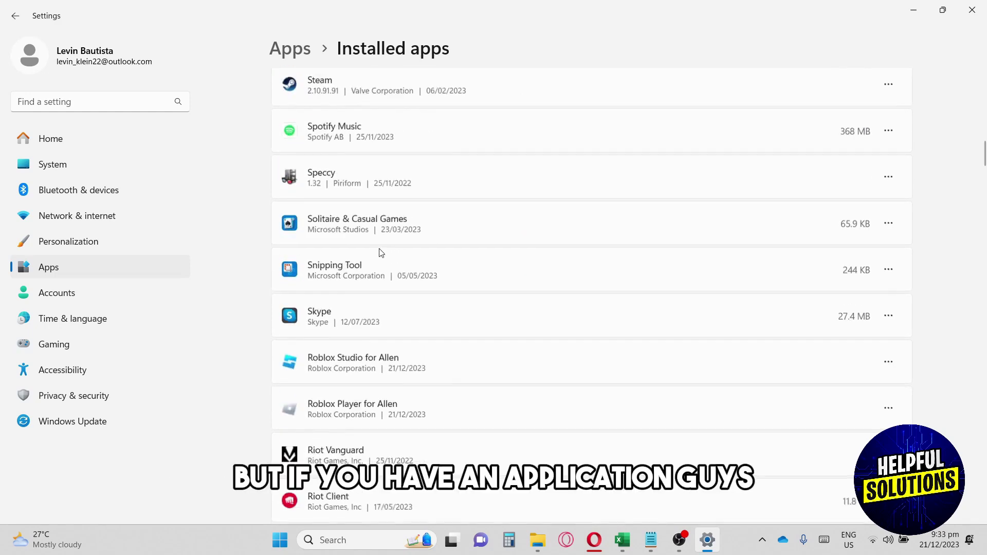
scroll(401, 255, "down", 3)
scroll(347, 237, "down", 2)
scroll(347, 238, "down", 2)
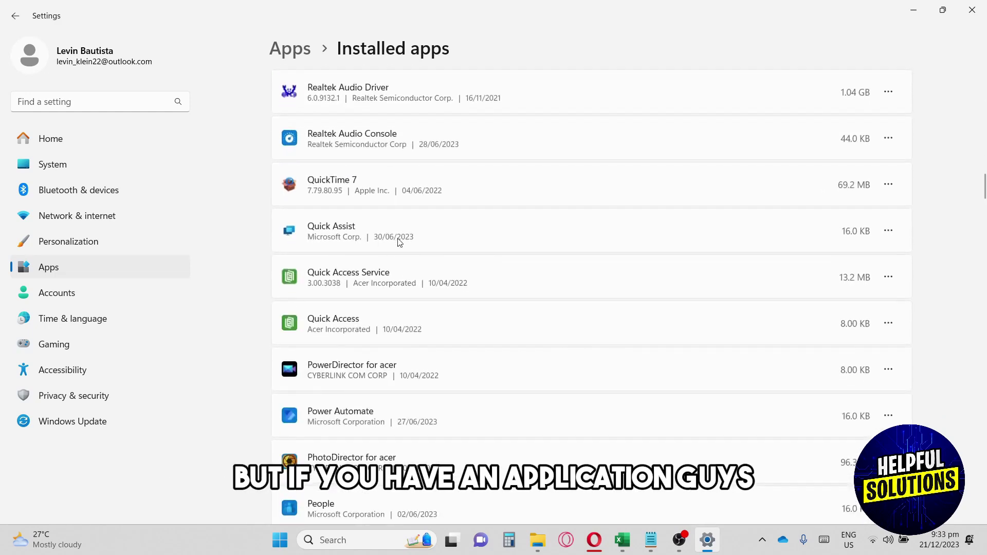
scroll(401, 251, "down", 2)
scroll(347, 293, "down", 2)
scroll(294, 337, "down", 2)
scroll(298, 333, "down", 5)
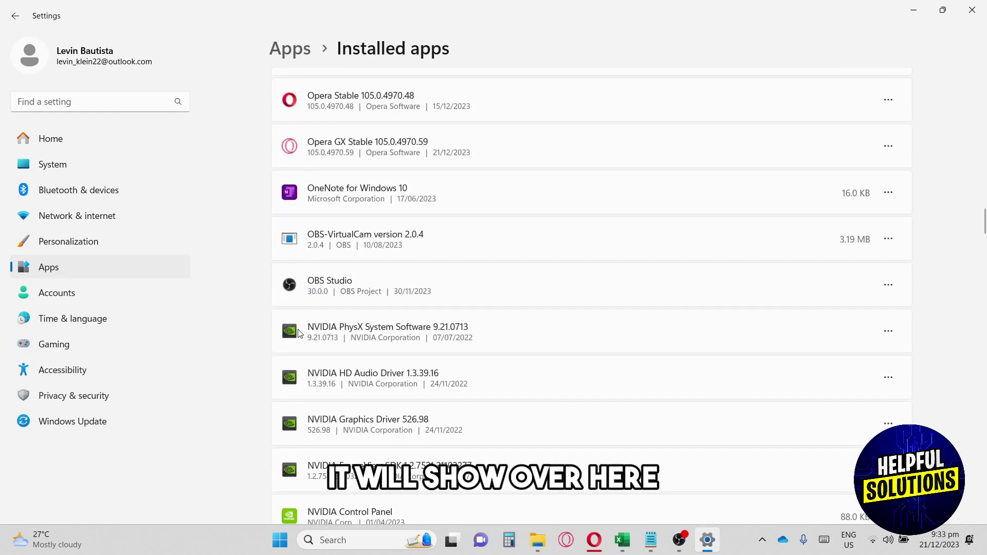
scroll(384, 296, "down", 5)
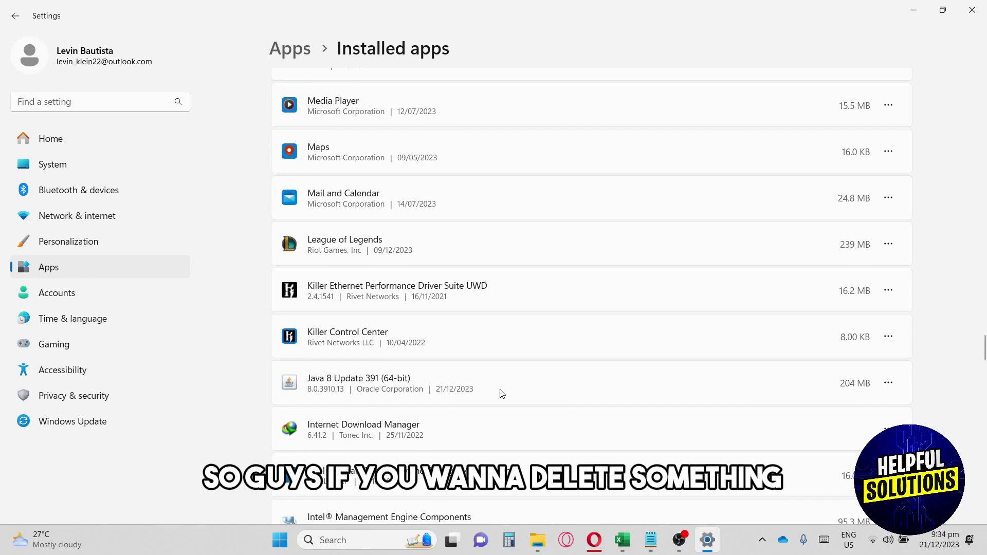
scroll(501, 394, "up", 1)
scroll(500, 394, "down", 1)
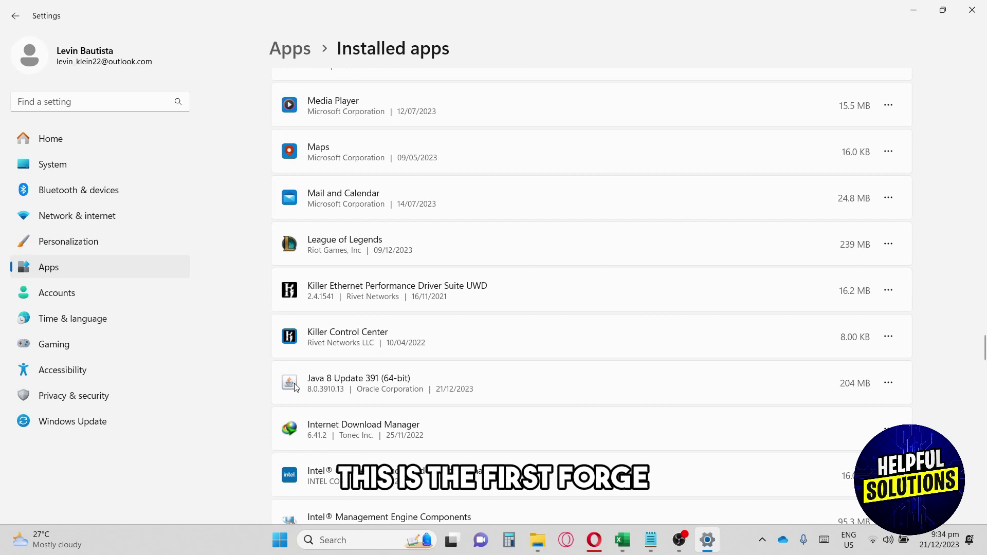
Step: Uninstall Java 8 Update 391 (64-bit) and confirm the removal
left_click(889, 384)
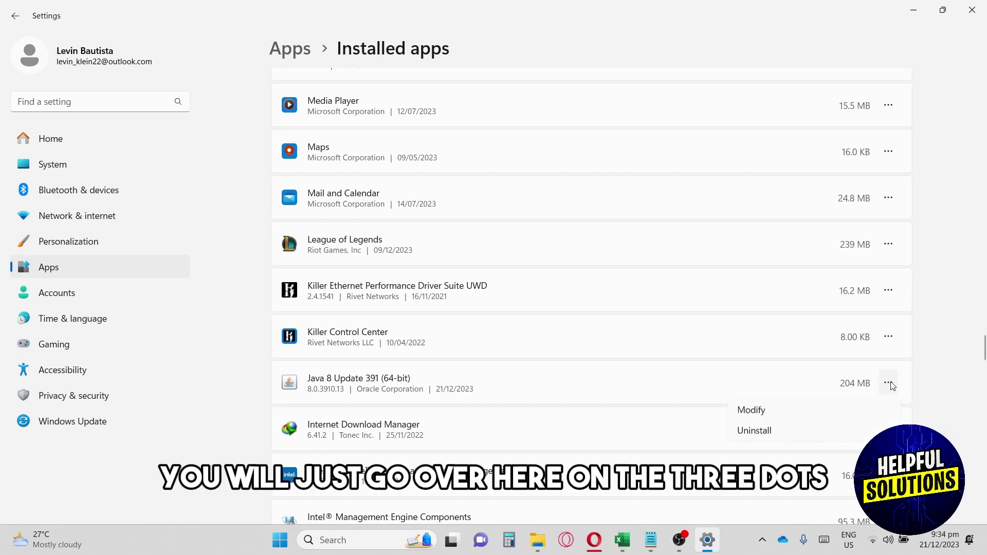
left_click(760, 434)
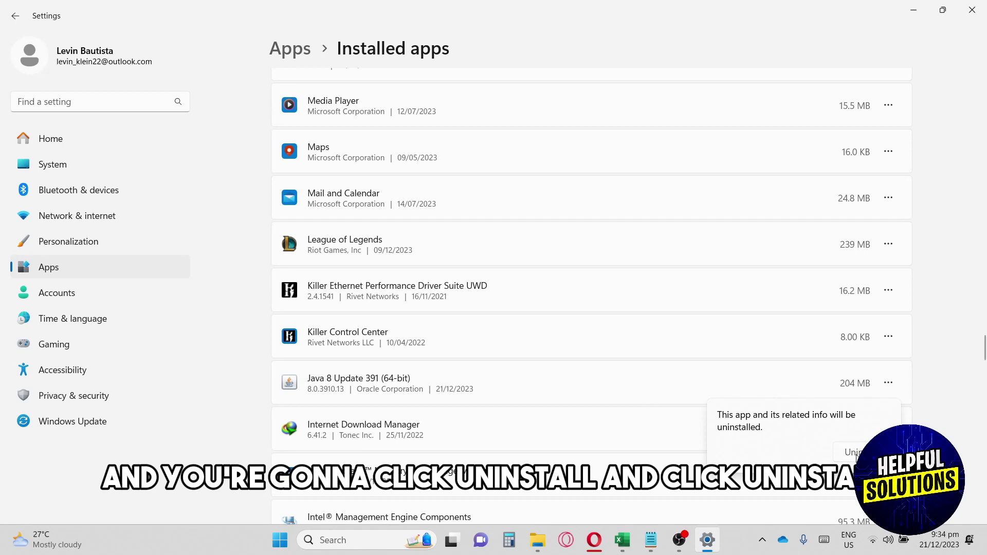
left_click(849, 452)
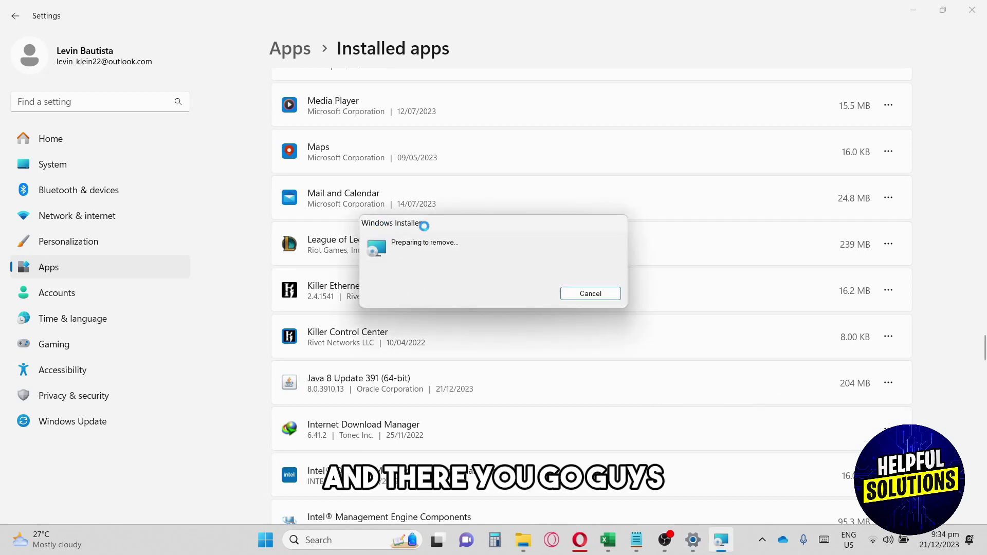